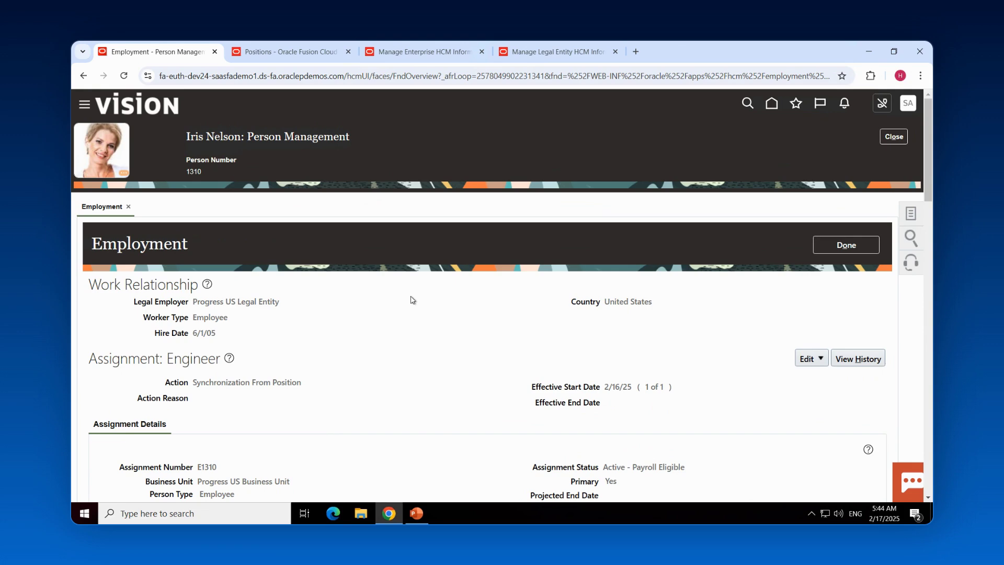
Review the job details and position code on the employee's Engineer assignment, closing the position details card.
{"action": "scroll", "coordinate": [411, 301], "scroll_direction": "down", "scroll_amount": 10}
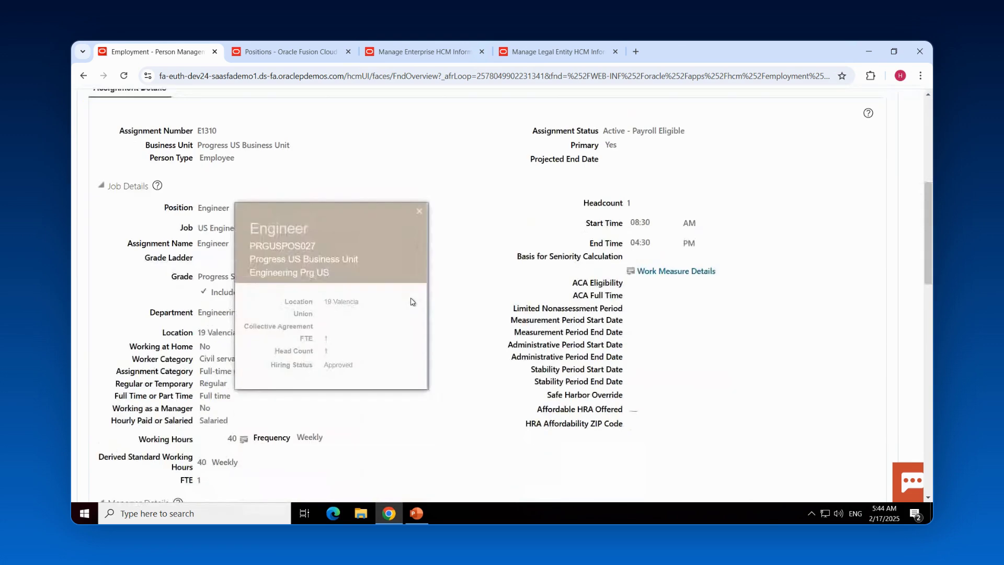
{"action": "scroll", "coordinate": [411, 302], "scroll_direction": "up", "scroll_amount": 5}
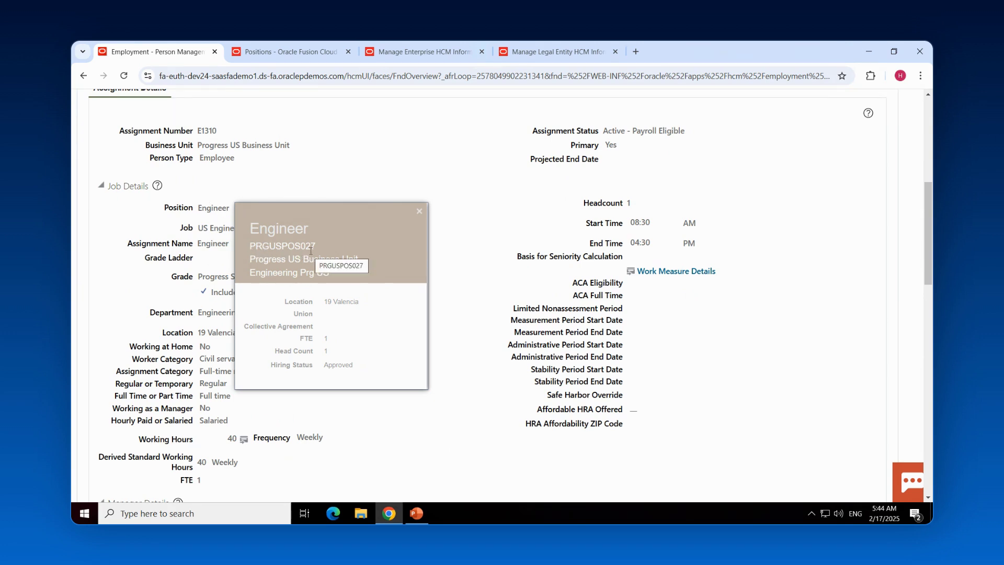
{"action": "left_click", "coordinate": [419, 212]}
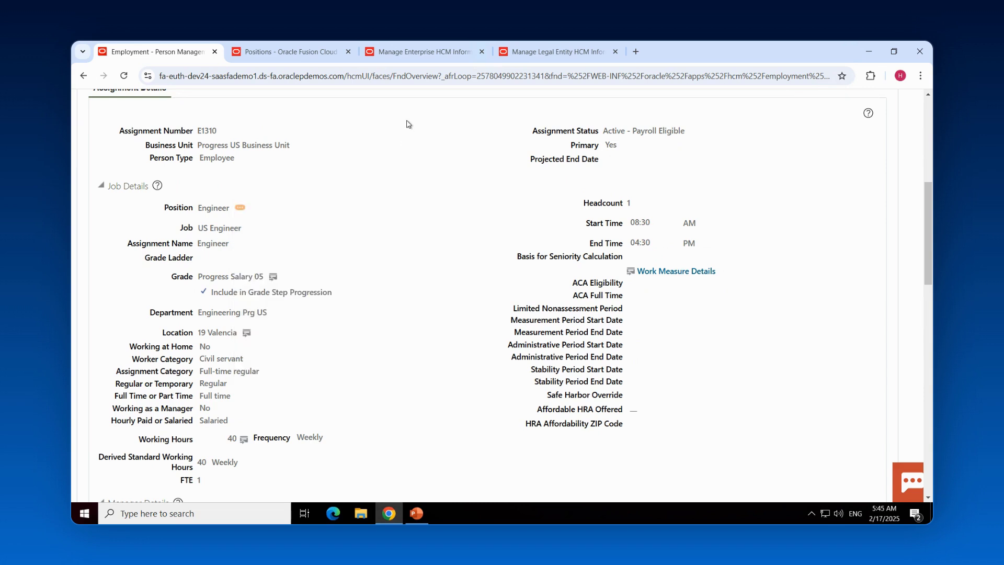
Examine the Position Synchronization Configuration in the HCM information of MA ENTERPRISE.
{"action": "left_click", "coordinate": [430, 51]}
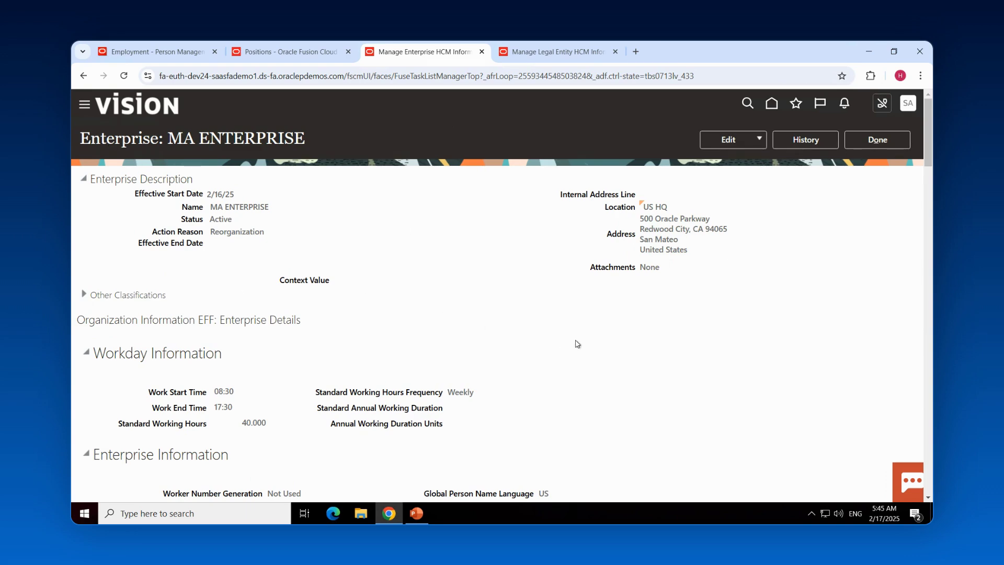
{"action": "scroll", "coordinate": [578, 343], "scroll_direction": "down", "scroll_amount": 5}
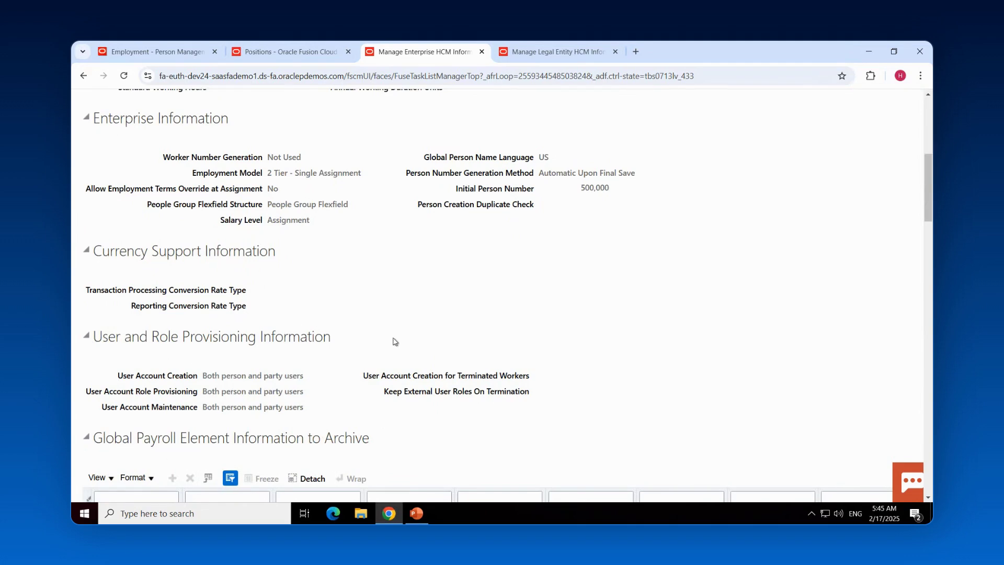
{"action": "scroll", "coordinate": [418, 333], "scroll_direction": "down", "scroll_amount": 3}
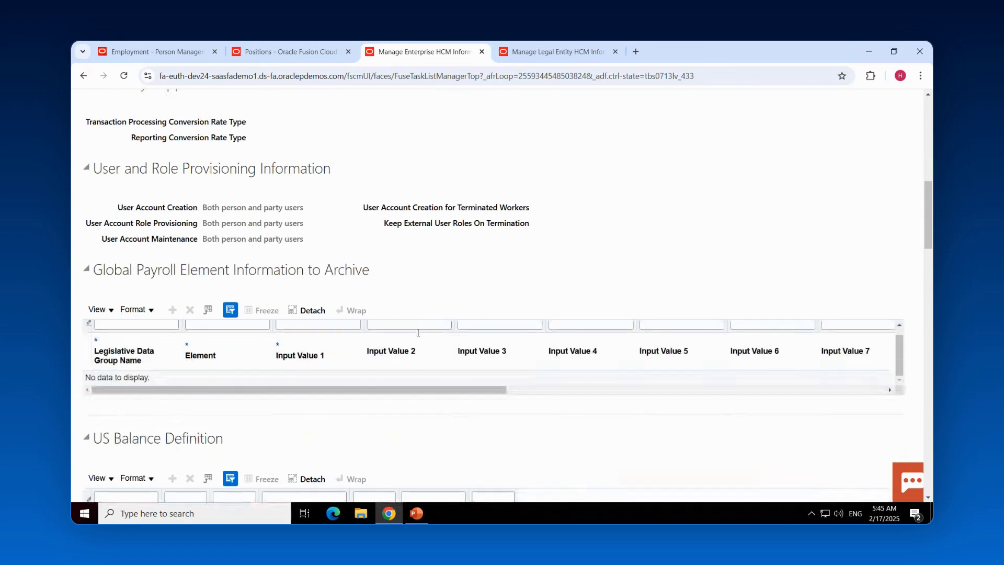
{"action": "scroll", "coordinate": [418, 333], "scroll_direction": "down", "scroll_amount": 5}
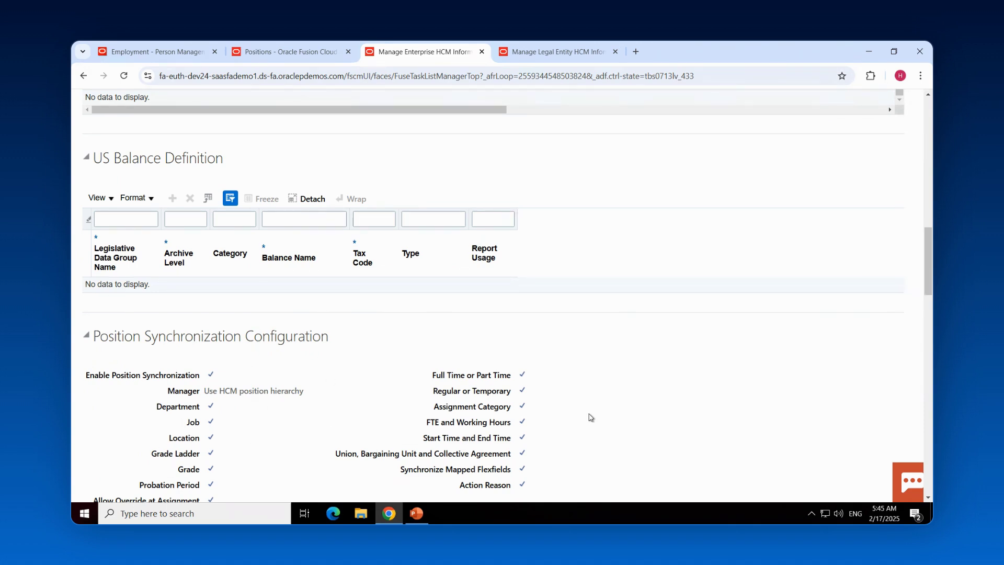
{"action": "scroll", "coordinate": [591, 419], "scroll_direction": "down", "scroll_amount": 3}
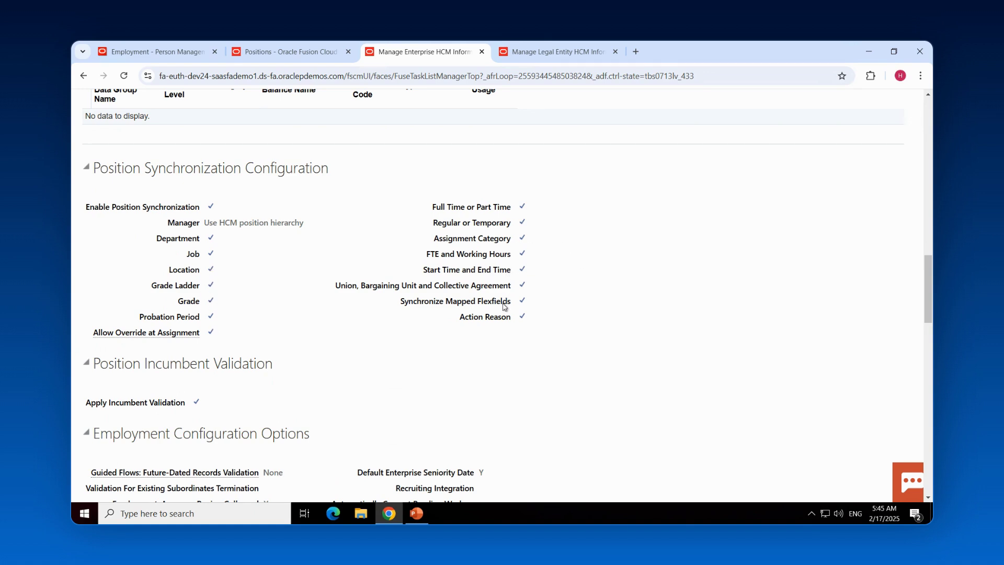
Compare the position synchronization configuration of Progress US Legal Entity with the enterprise-level settings.
{"action": "left_click", "coordinate": [535, 61]}
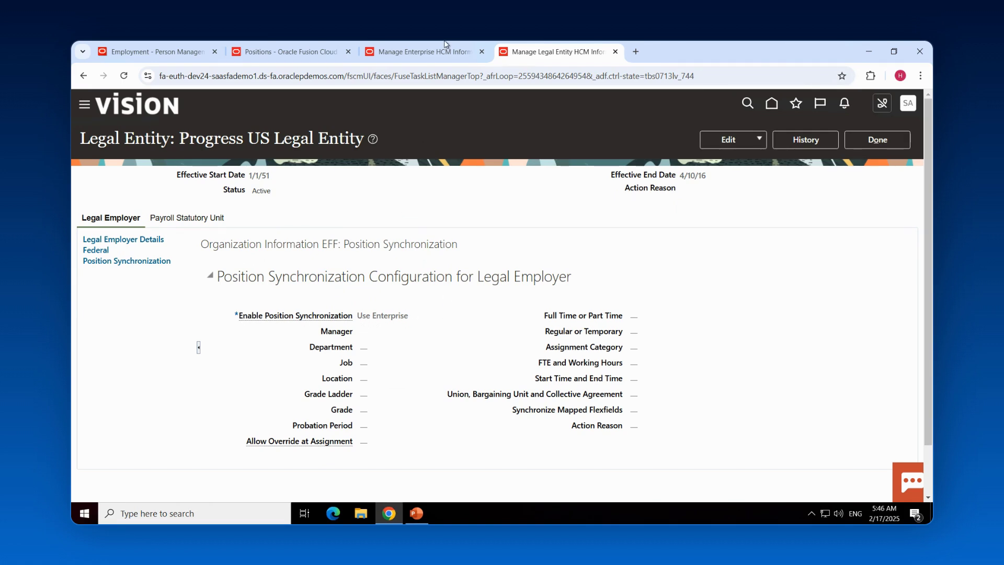
{"action": "left_click", "coordinate": [437, 52]}
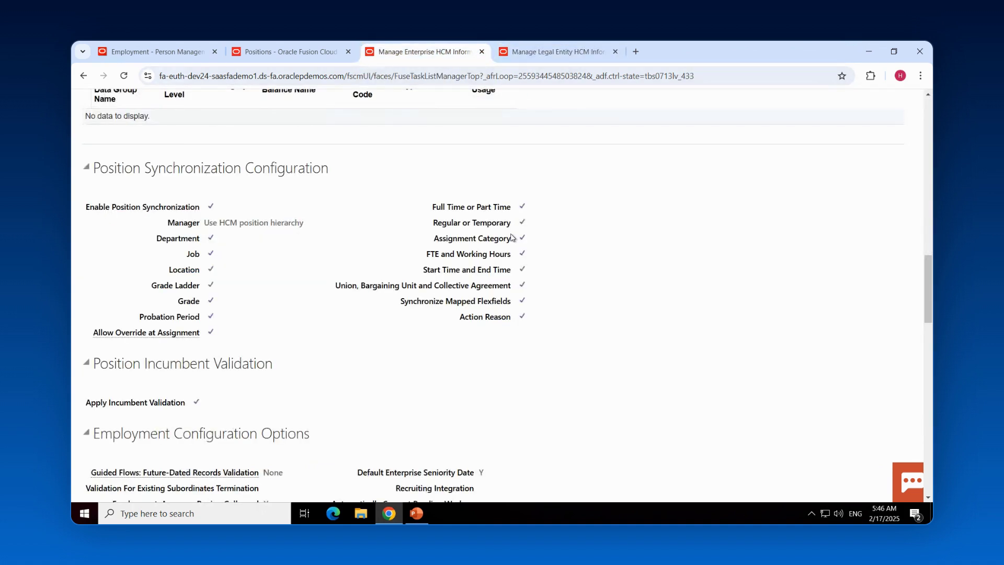
{"action": "left_click", "coordinate": [554, 59]}
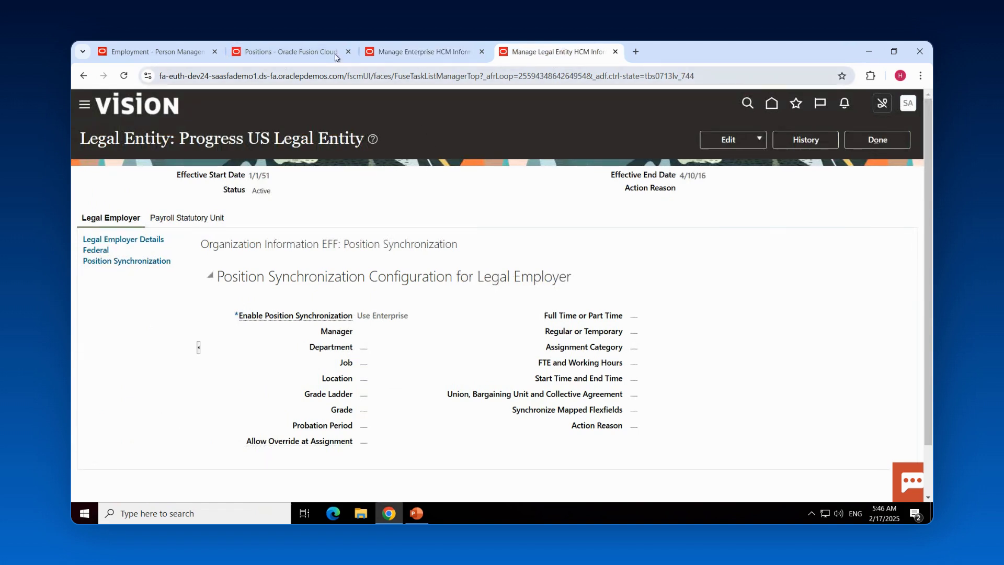
Open the employee's assignment in correction mode to check the Synchronize from Position setting, and leave it without saving.
{"action": "left_click", "coordinate": [157, 51]}
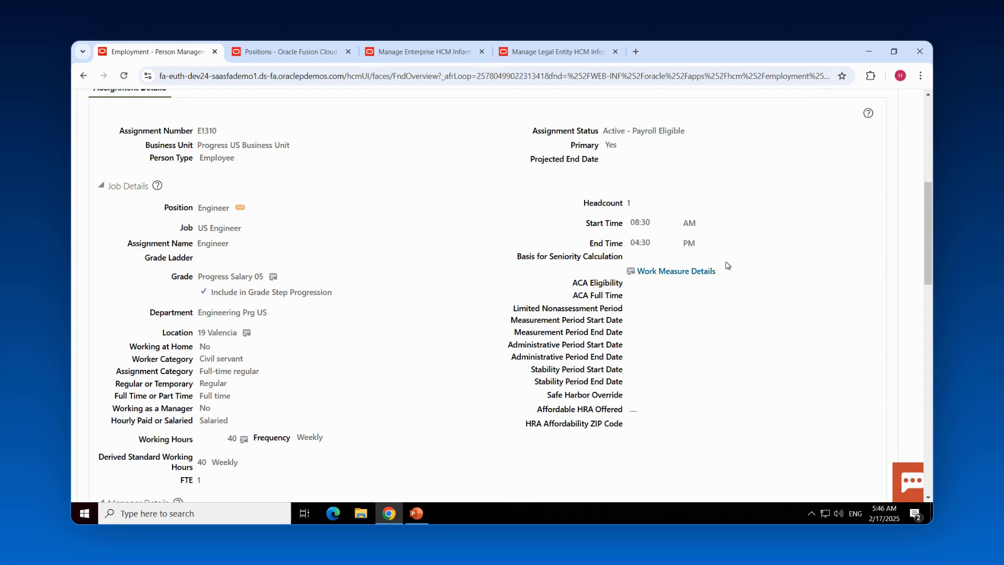
{"action": "scroll", "coordinate": [767, 259], "scroll_direction": "up", "scroll_amount": 5}
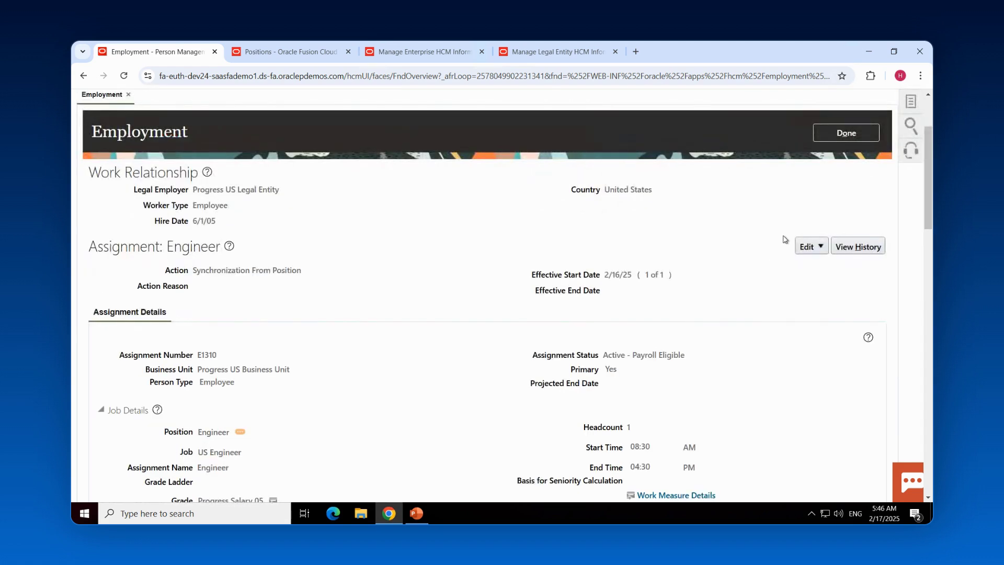
{"action": "left_click", "coordinate": [819, 251]}
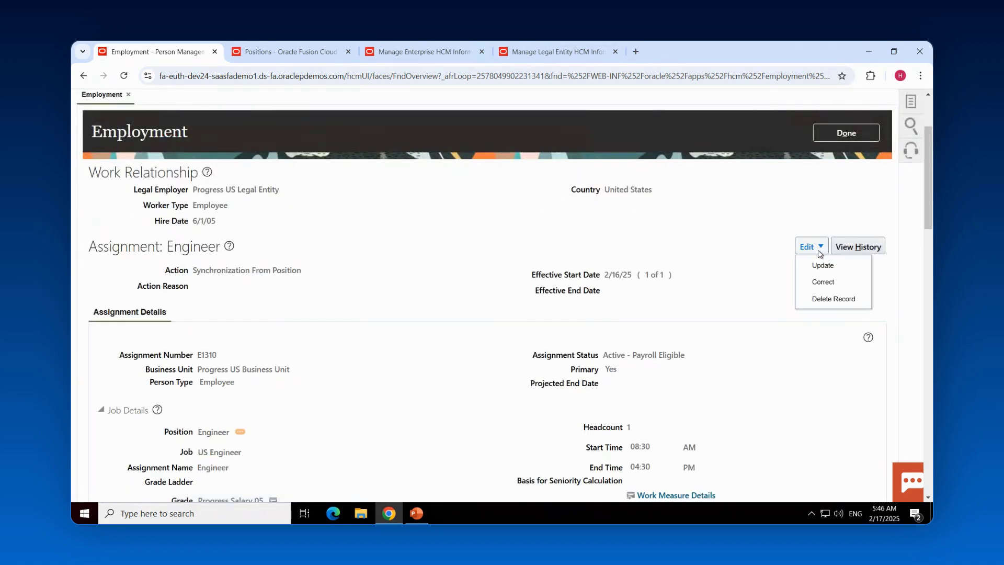
{"action": "left_click", "coordinate": [836, 282]}
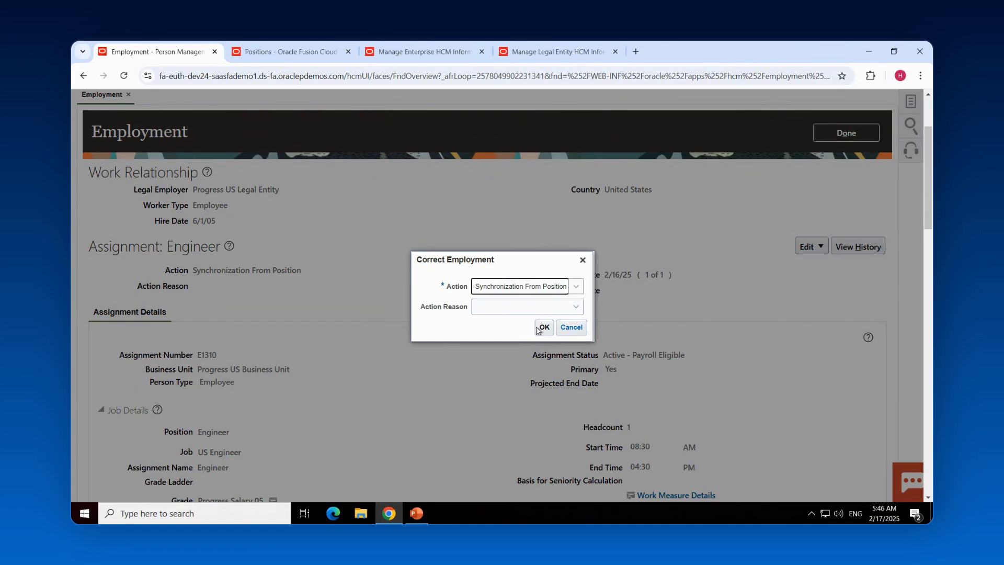
{"action": "left_click", "coordinate": [543, 327]}
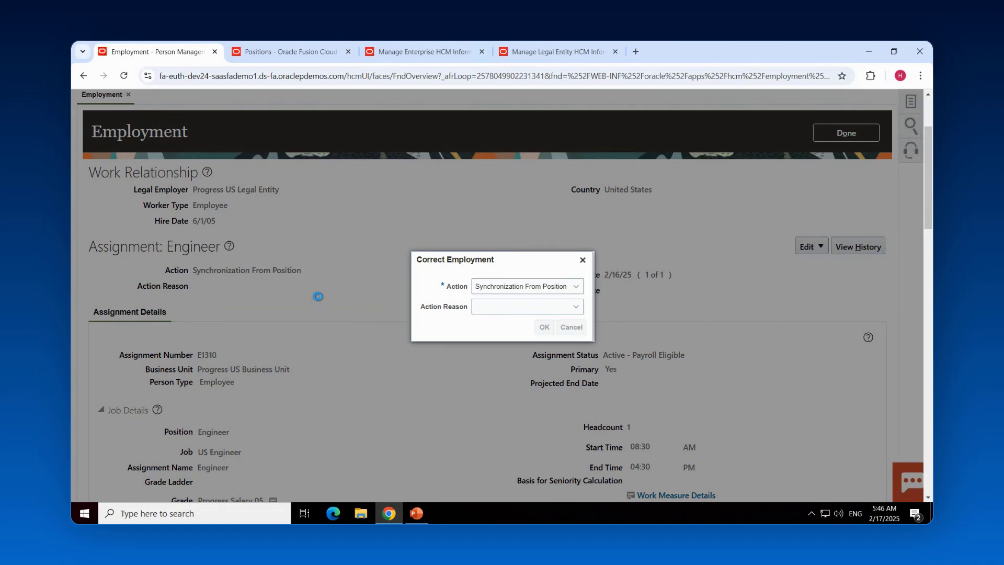
{"action": "scroll", "coordinate": [319, 298], "scroll_direction": "down", "scroll_amount": 7}
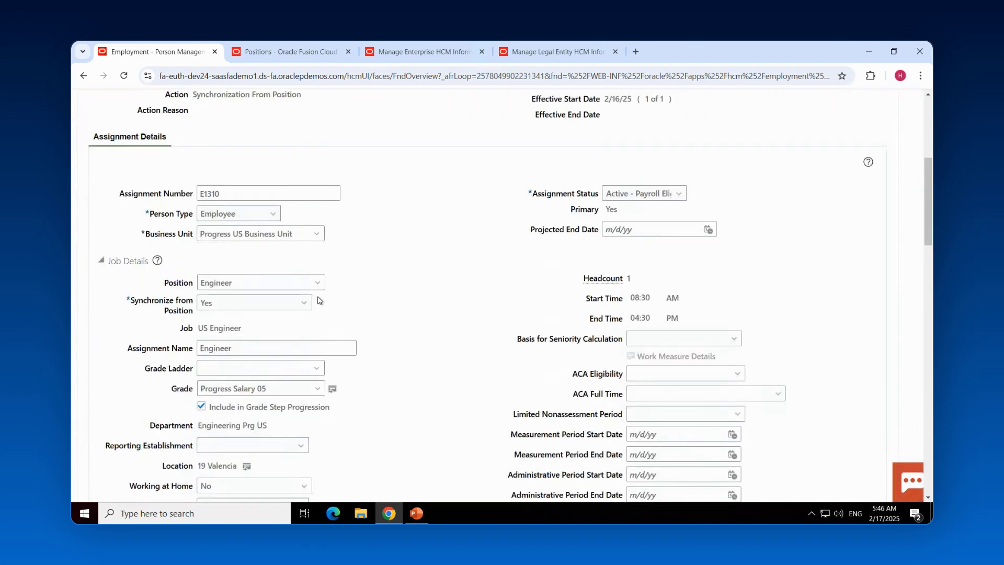
{"action": "scroll", "coordinate": [319, 300], "scroll_direction": "down", "scroll_amount": 1}
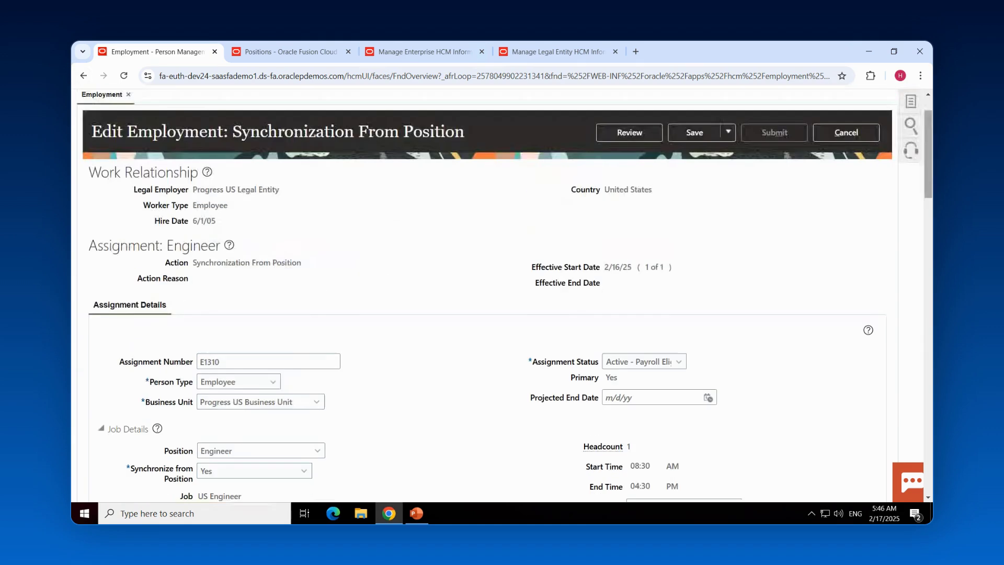
{"action": "scroll", "coordinate": [826, 175], "scroll_direction": "up", "scroll_amount": 5}
{"action": "left_click", "coordinate": [857, 195]}
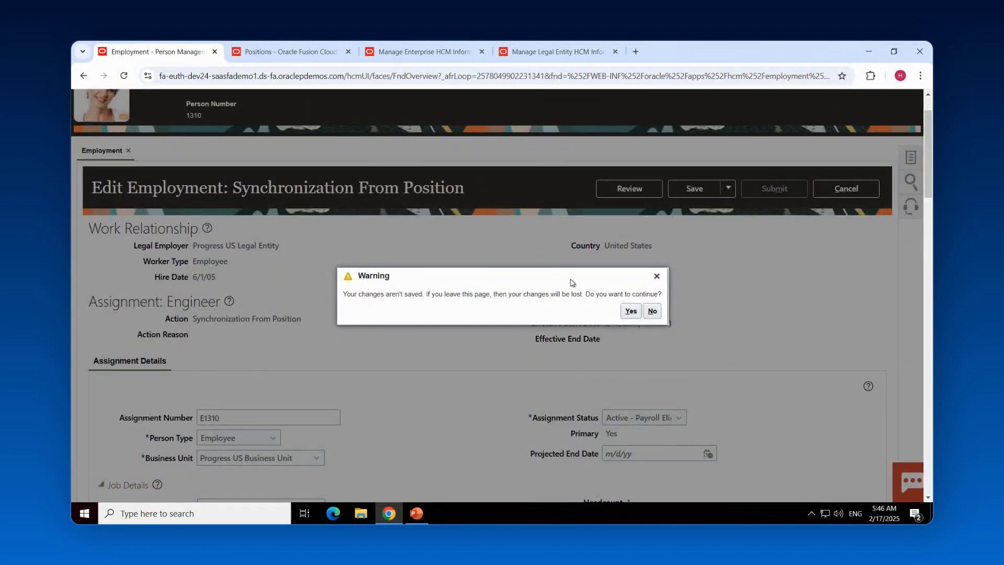
{"action": "left_click", "coordinate": [629, 311]}
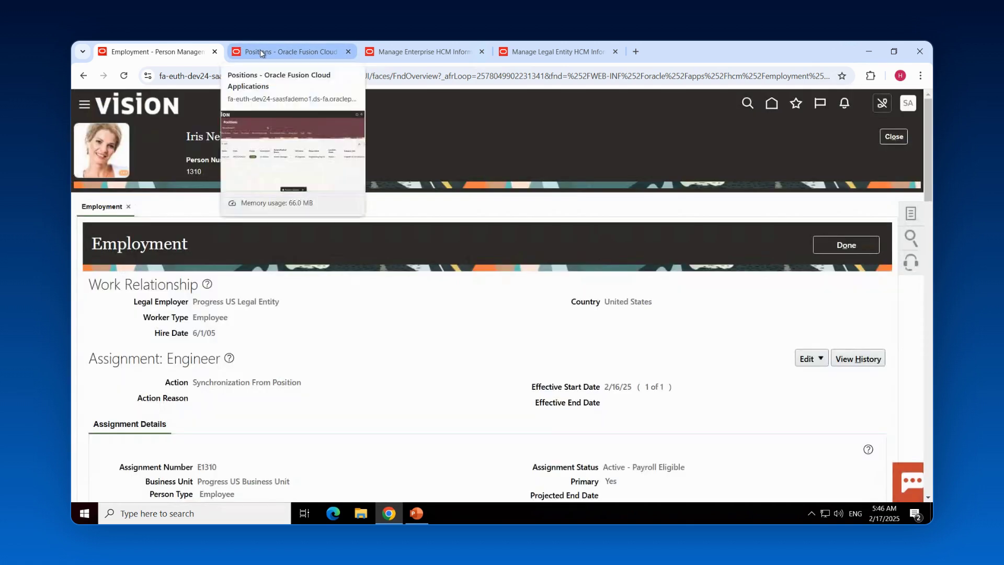
Start an update of the Engineer position PRGUSPOS027 with an effective start date of 2/17/25.
{"action": "left_click", "coordinate": [261, 52]}
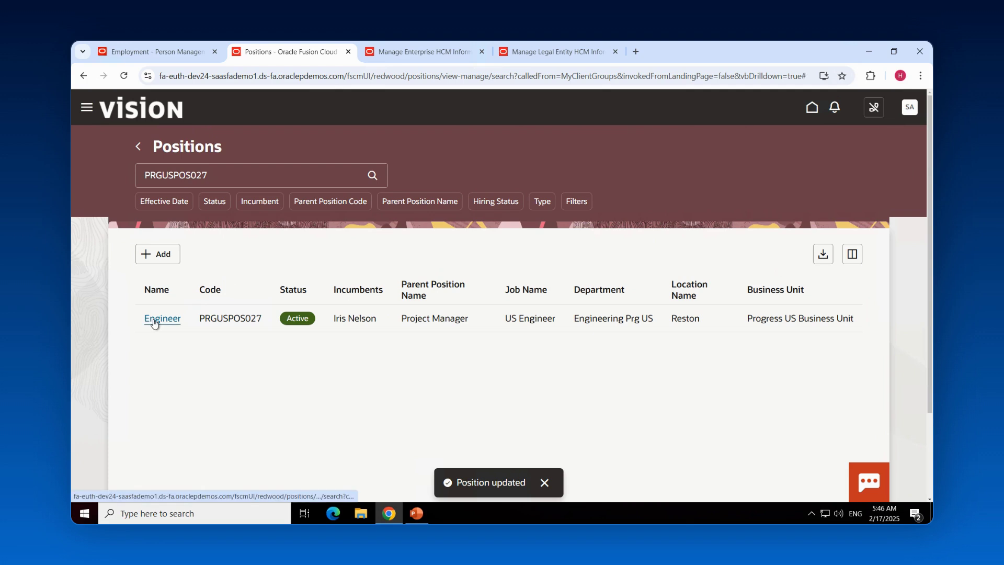
{"action": "left_click", "coordinate": [154, 321]}
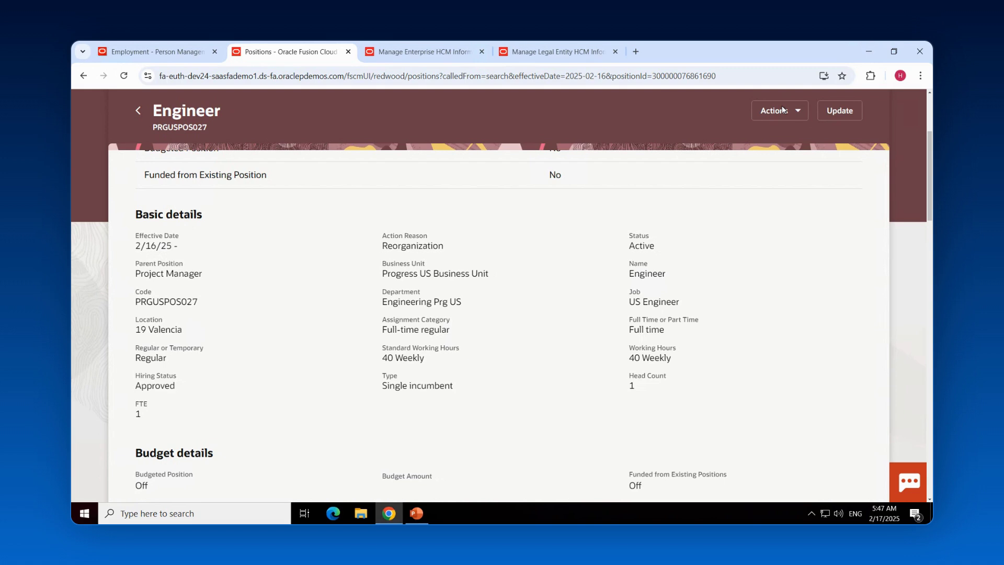
{"action": "left_click", "coordinate": [796, 116]}
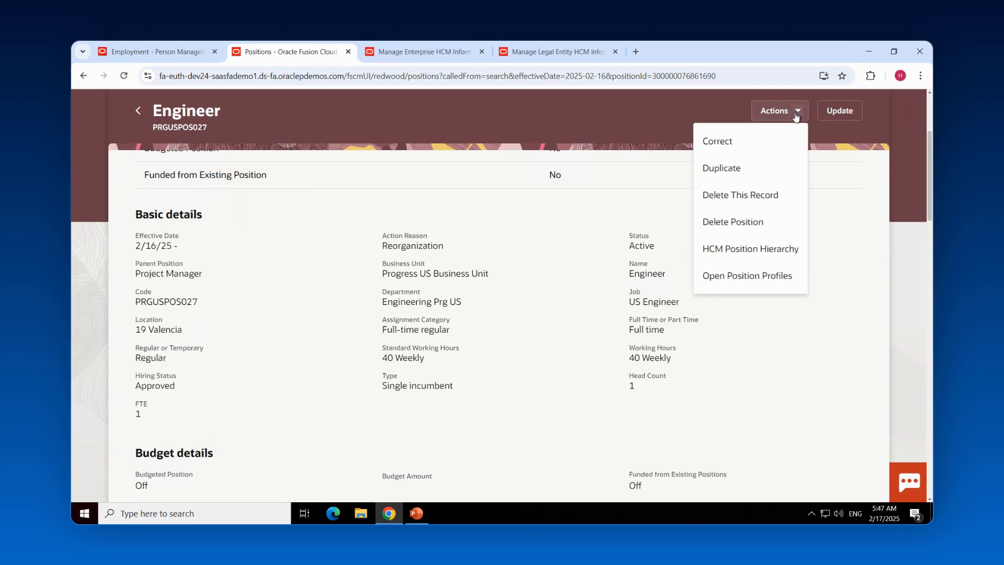
{"action": "left_click", "coordinate": [751, 142]}
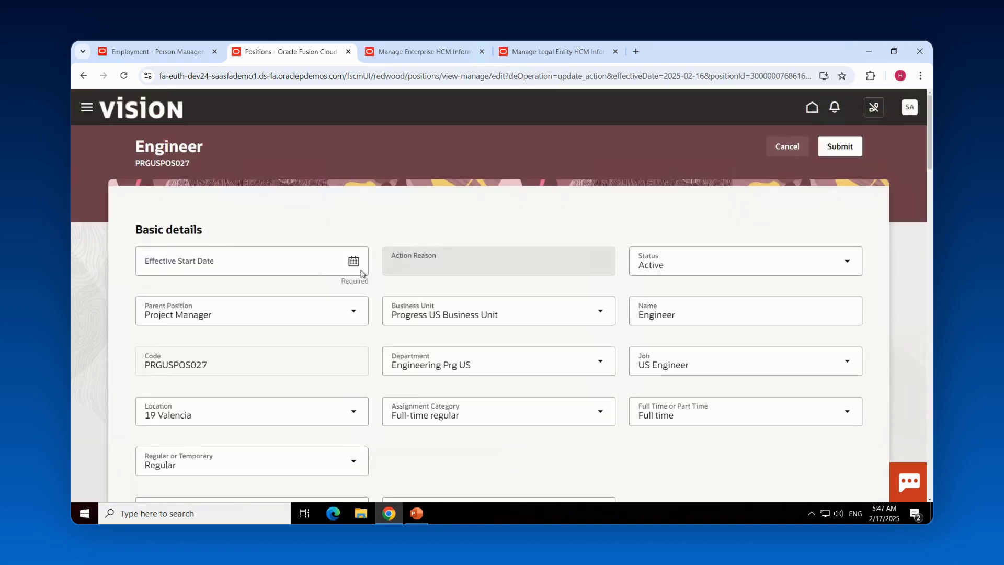
{"action": "left_click", "coordinate": [333, 271]}
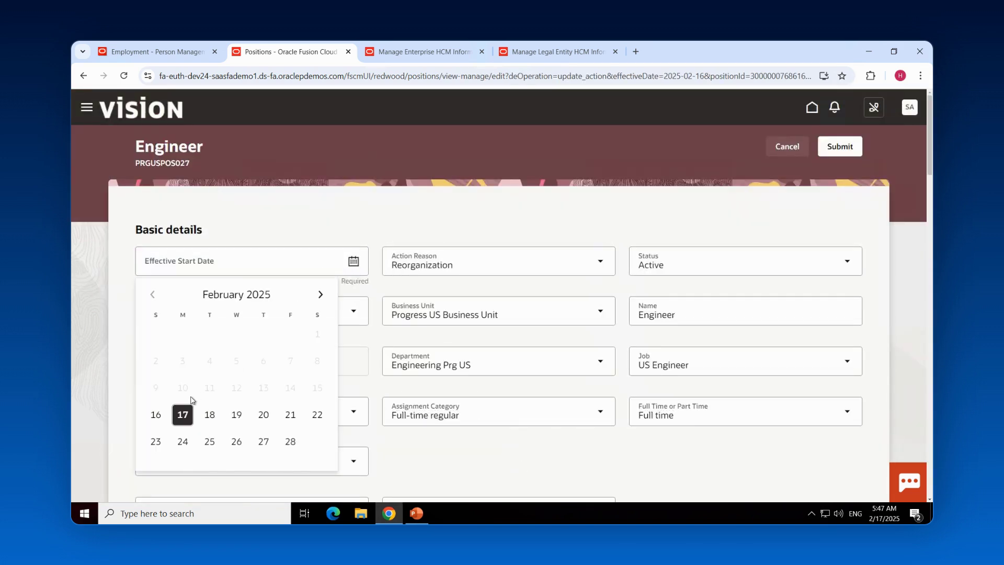
{"action": "left_click", "coordinate": [181, 415]}
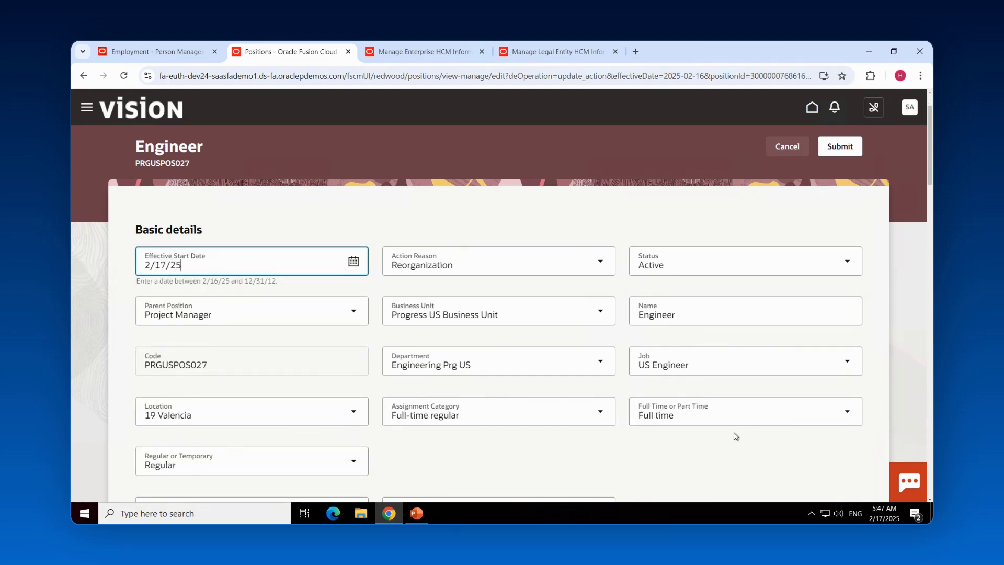
Set the position's location to Reston (PRGUSLoc001) and submit the update.
{"action": "scroll", "coordinate": [736, 436], "scroll_direction": "down", "scroll_amount": 1}
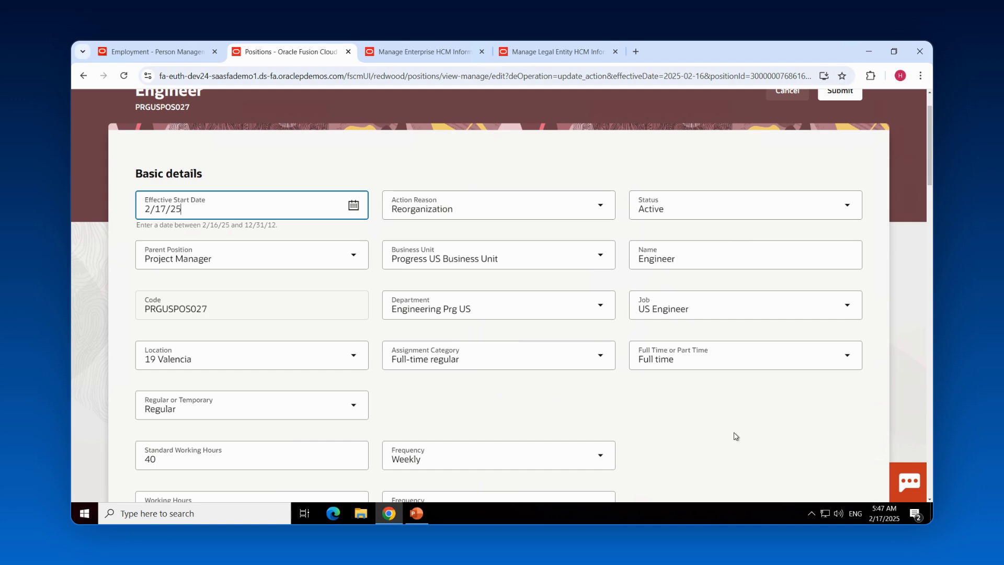
{"action": "left_click", "coordinate": [354, 361]}
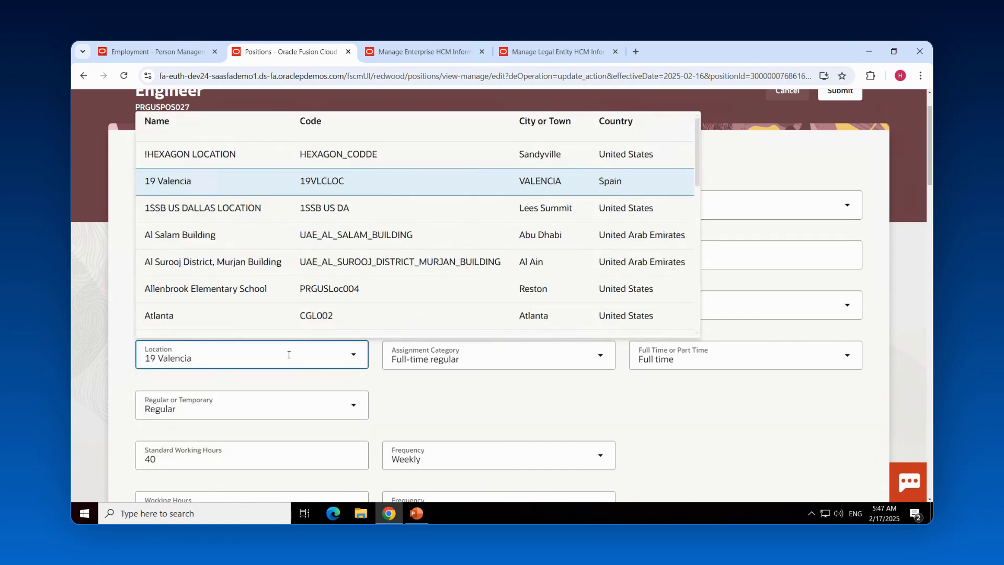
{"action": "key", "text": "ctrl+a"}
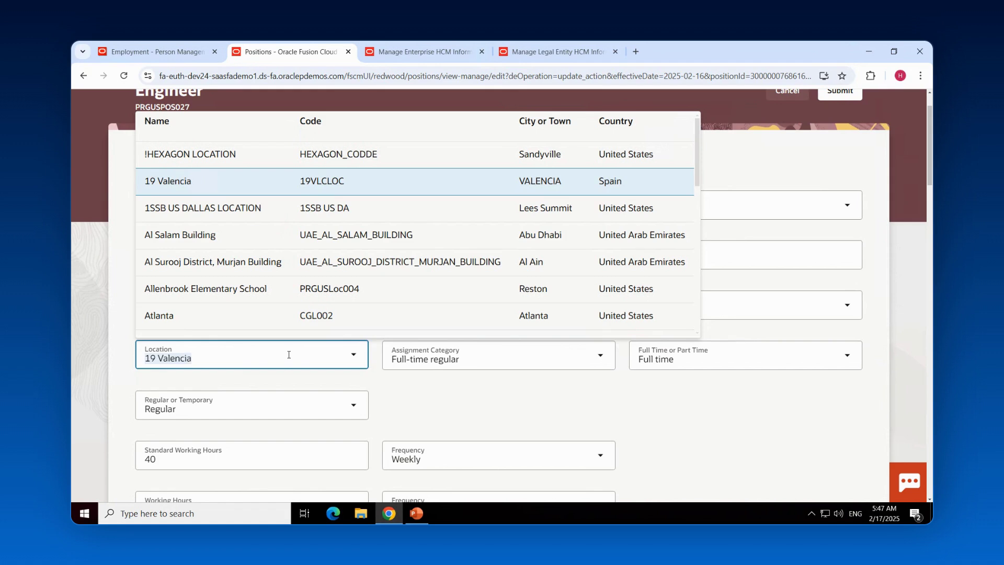
{"action": "type", "text": "res"}
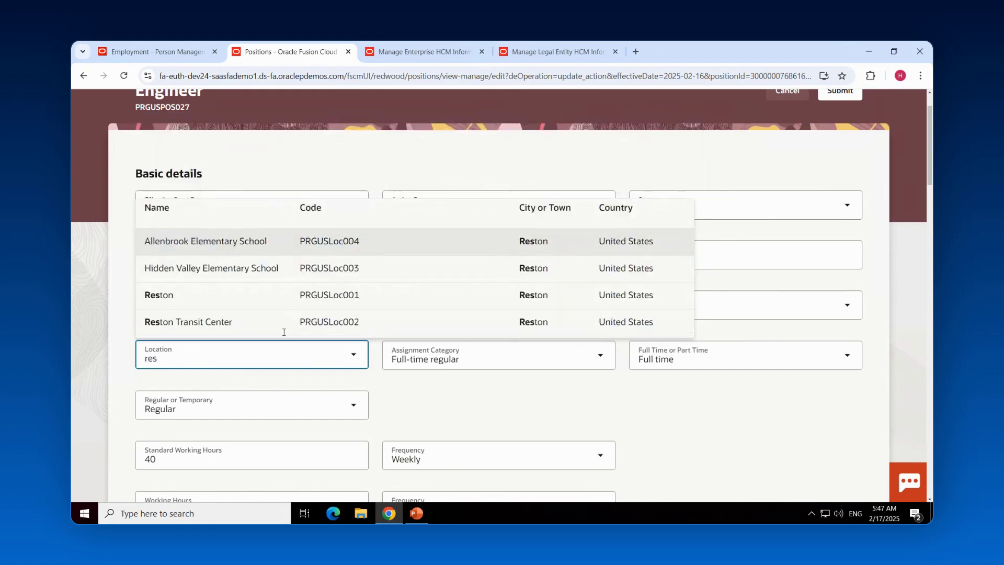
{"action": "left_click", "coordinate": [285, 294]}
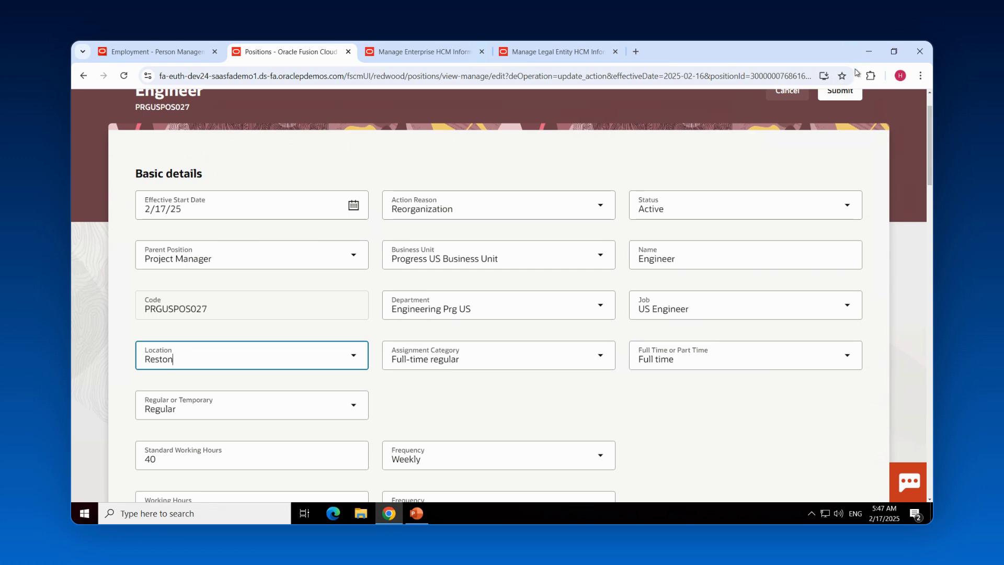
{"action": "left_click", "coordinate": [833, 98]}
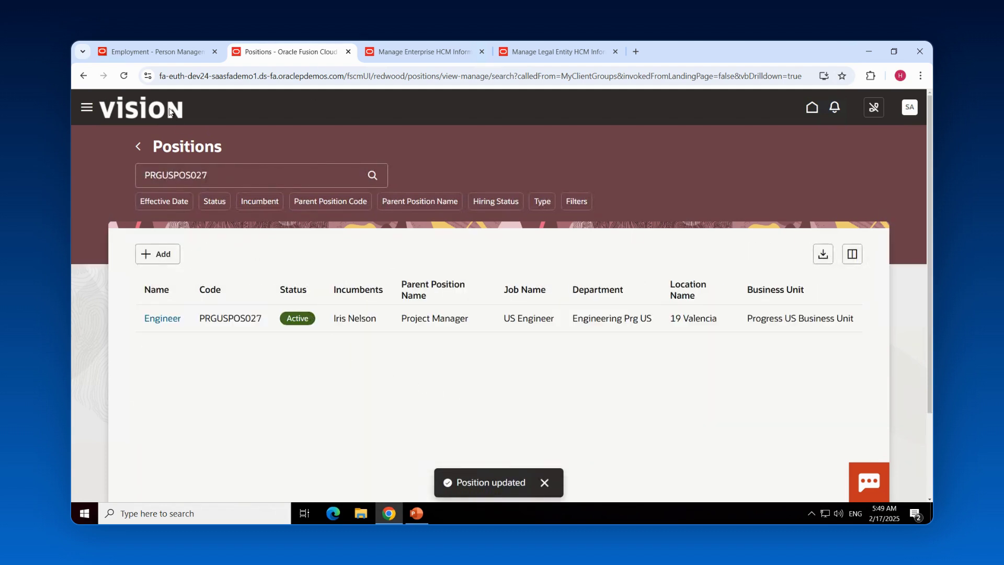
Reopen the employee's employment record to check the assignment's location and effective start date, and return to the PowerPoint slideshow.
{"action": "left_click", "coordinate": [162, 56]}
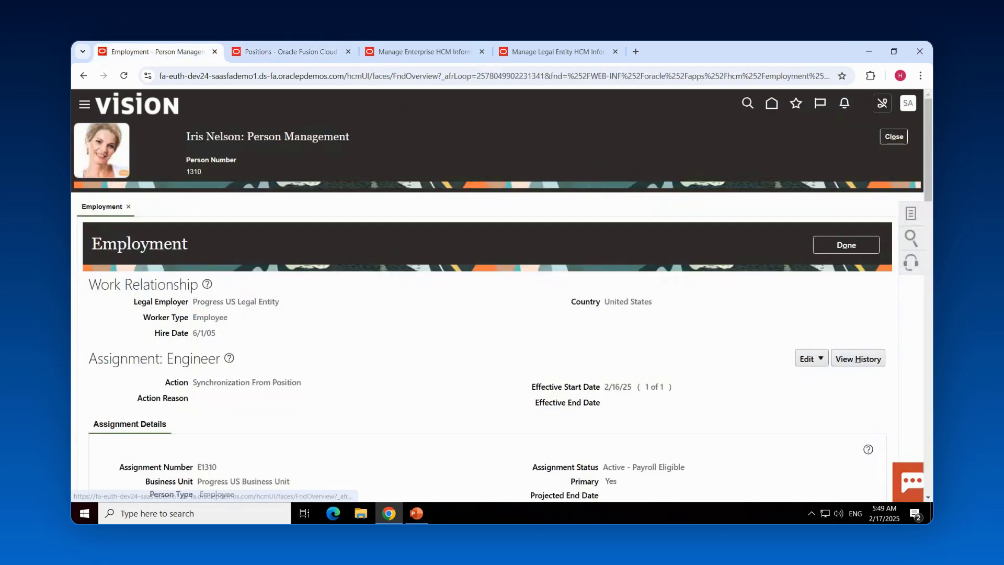
{"action": "left_click", "coordinate": [892, 138]}
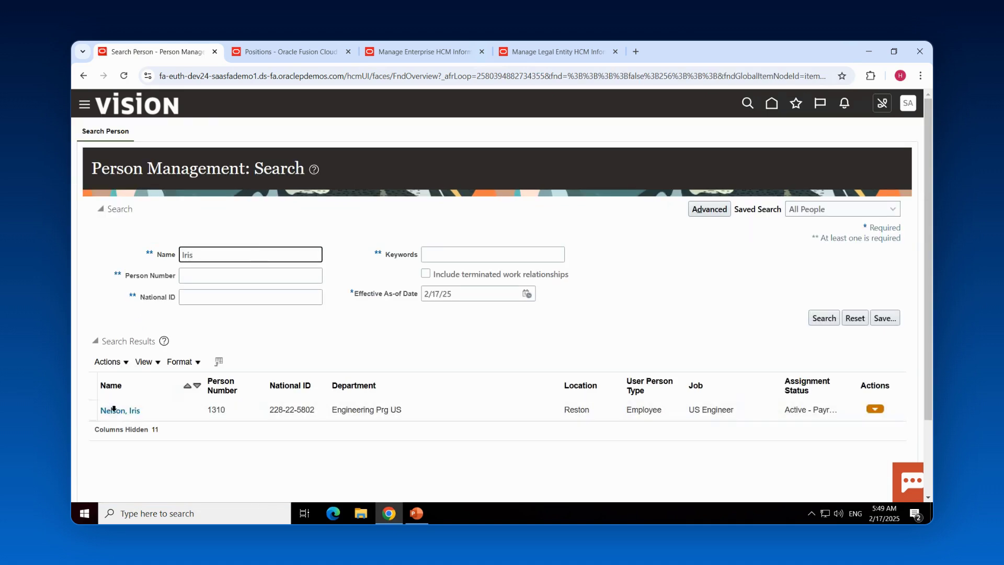
{"action": "left_click", "coordinate": [119, 410]}
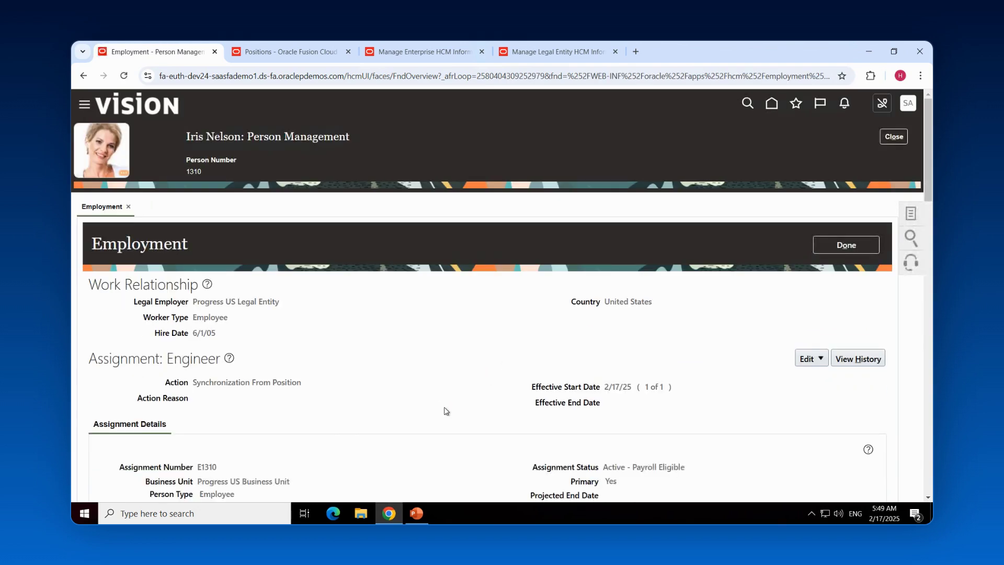
{"action": "scroll", "coordinate": [445, 408], "scroll_direction": "down", "scroll_amount": 4}
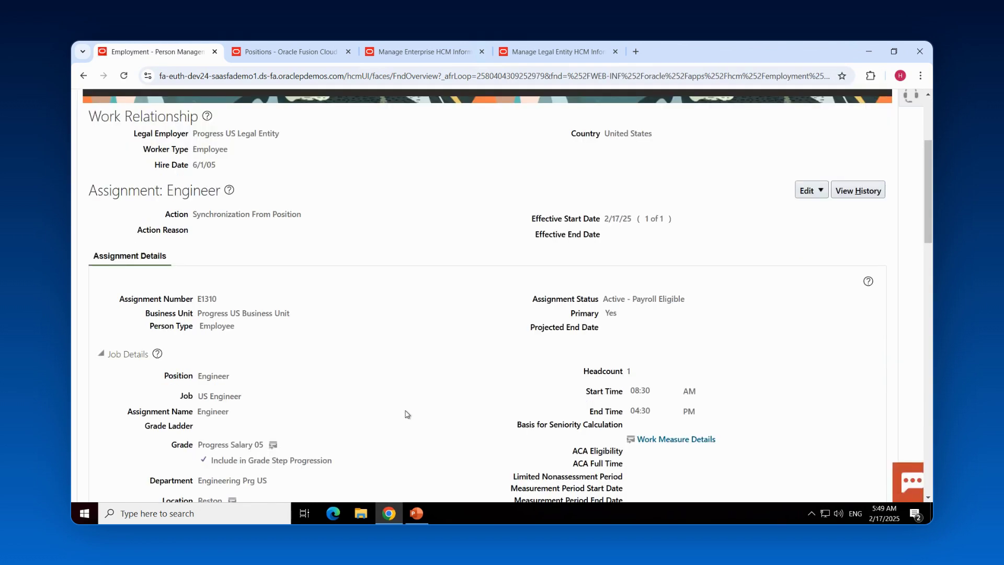
{"action": "scroll", "coordinate": [403, 413], "scroll_direction": "down", "scroll_amount": 1}
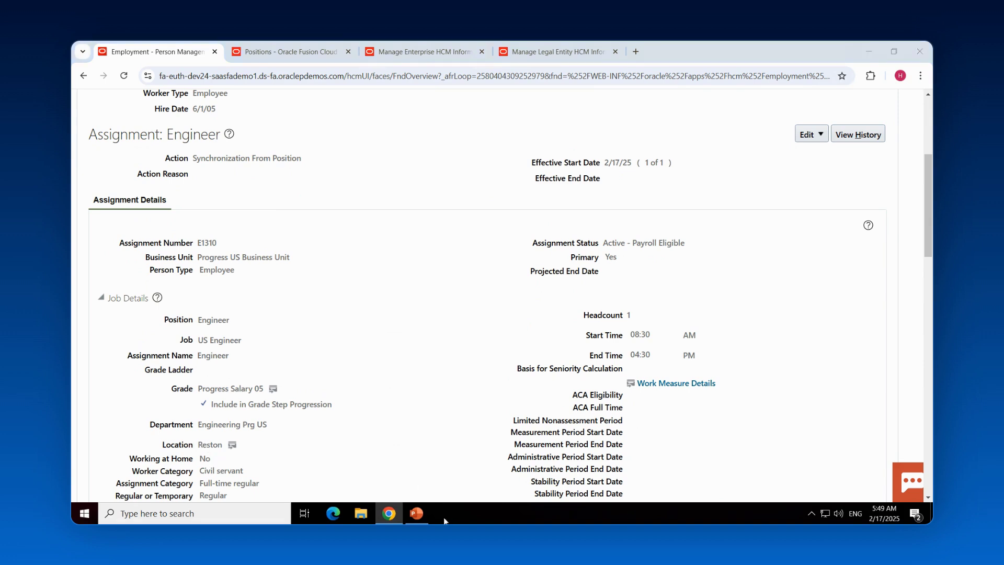
{"action": "key", "text": "alt+Tab"}
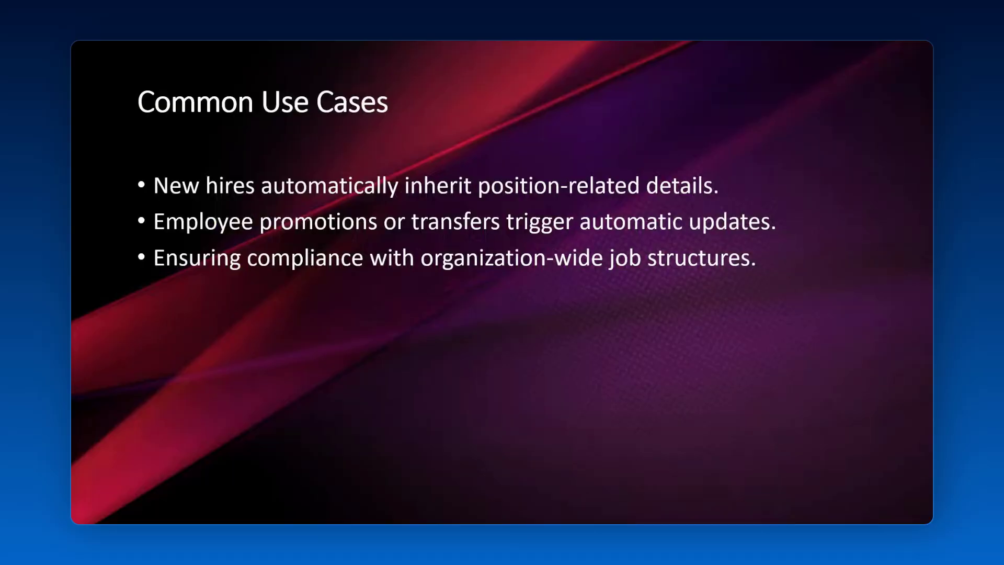